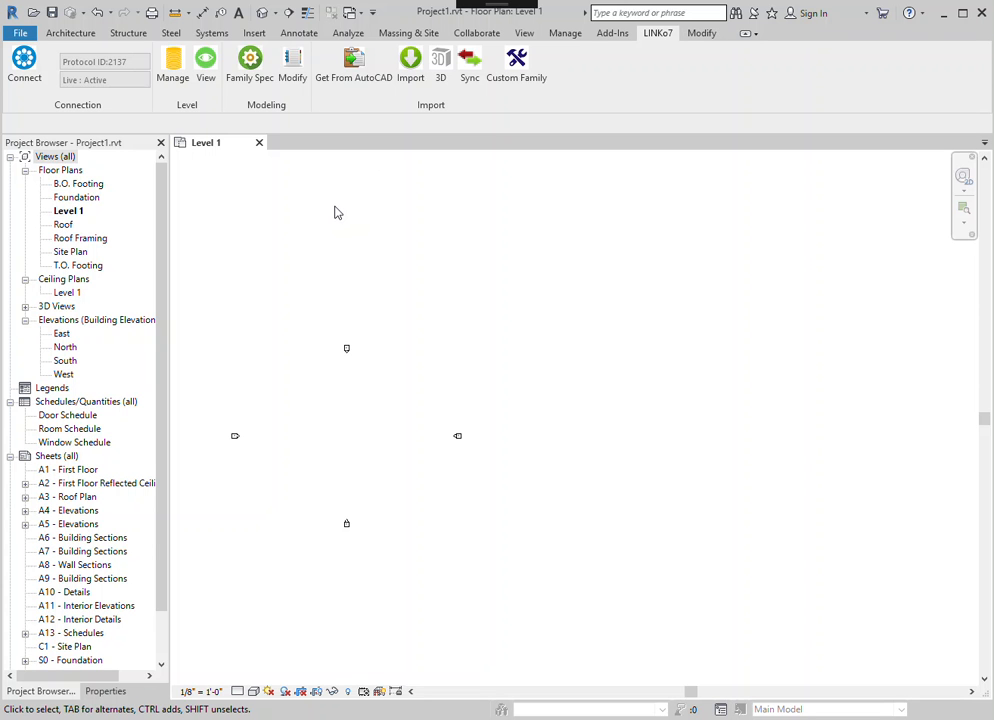
In the Level Manager, delete the Roof level and set the B.O. Footing elevation to -7' - 0"
{"action": "left_click", "coordinate": [172, 62]}
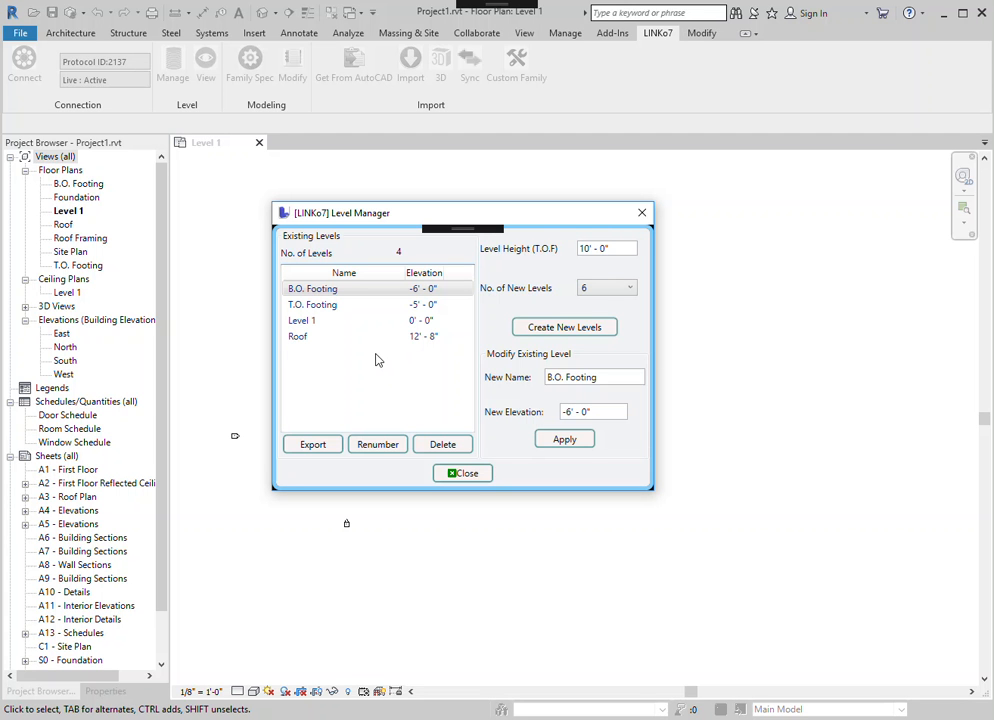
{"action": "left_click", "coordinate": [574, 328]}
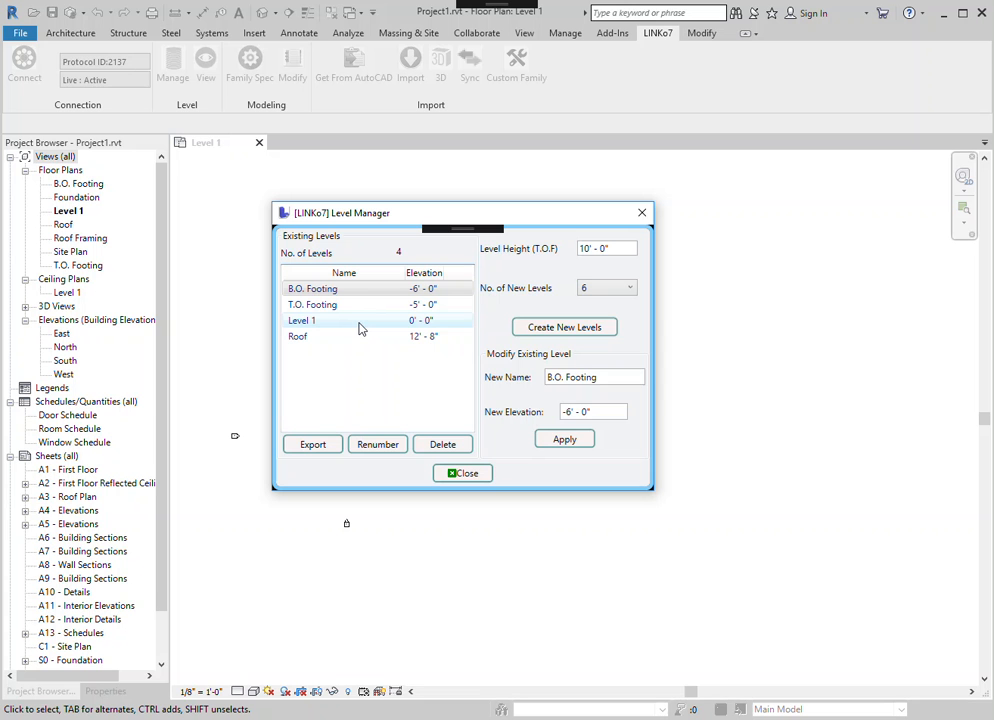
{"action": "left_click", "coordinate": [297, 338]}
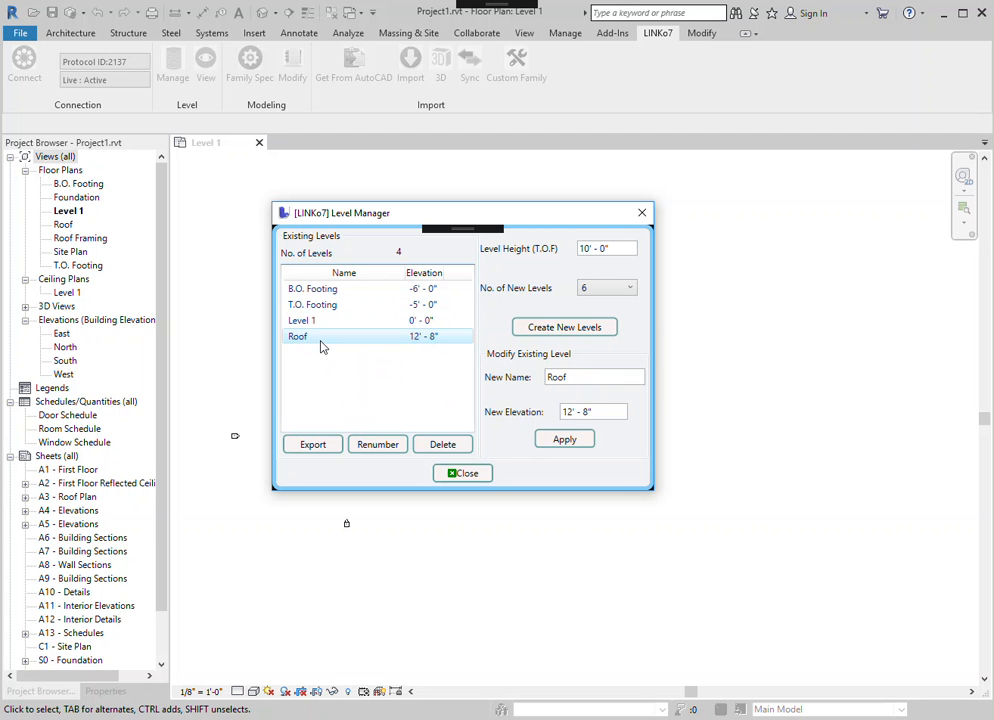
{"action": "left_click", "coordinate": [445, 446]}
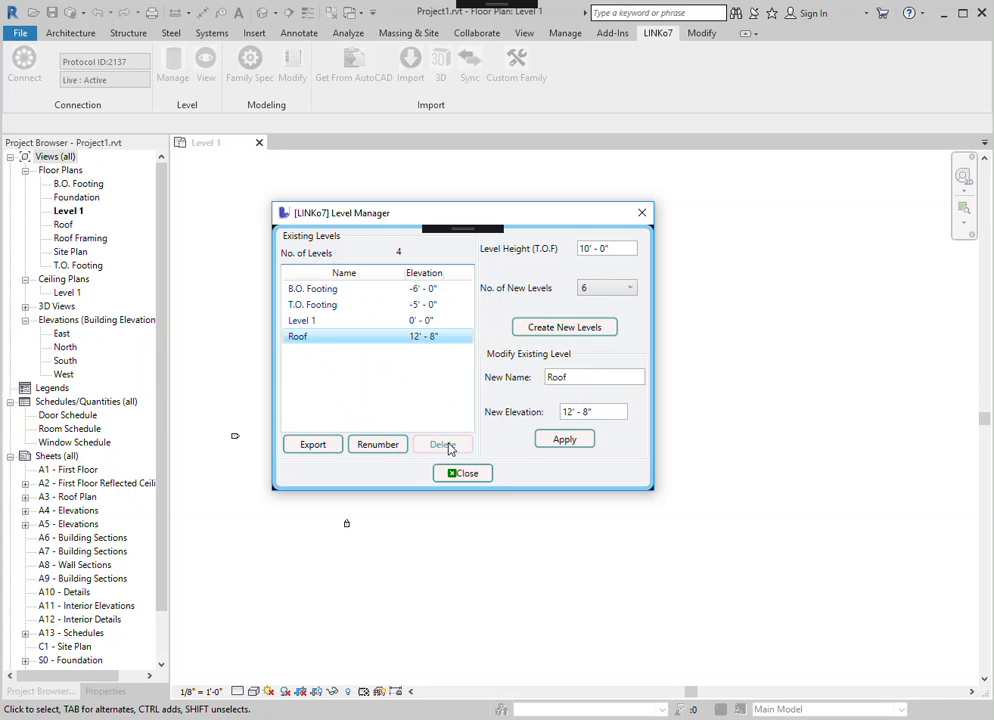
{"action": "left_click", "coordinate": [401, 398]}
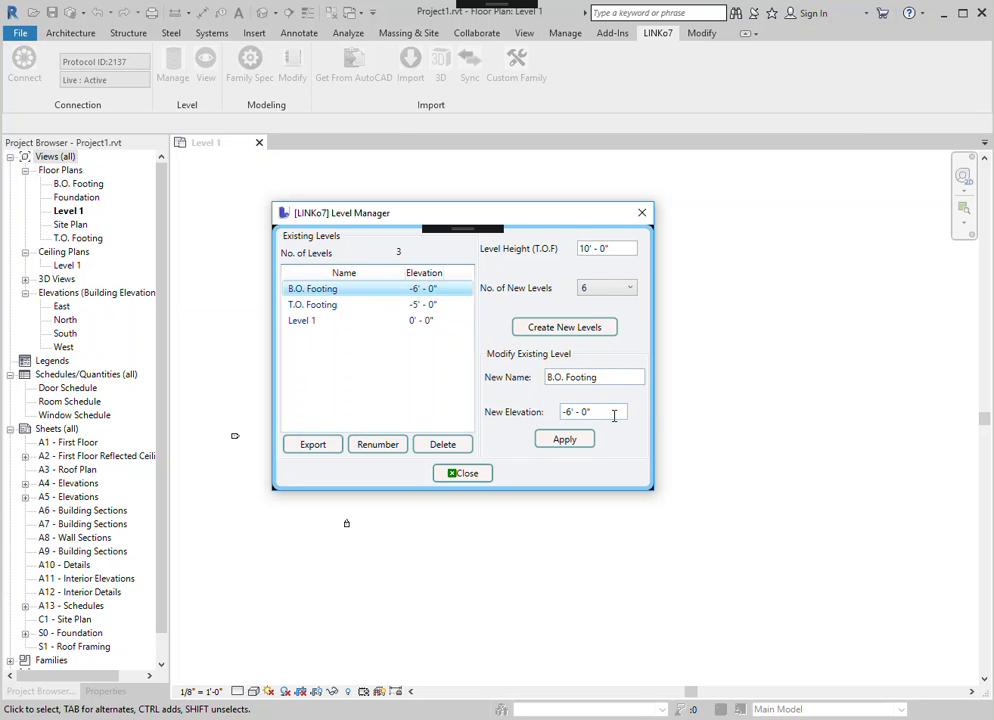
{"action": "double_click", "coordinate": [567, 411]}
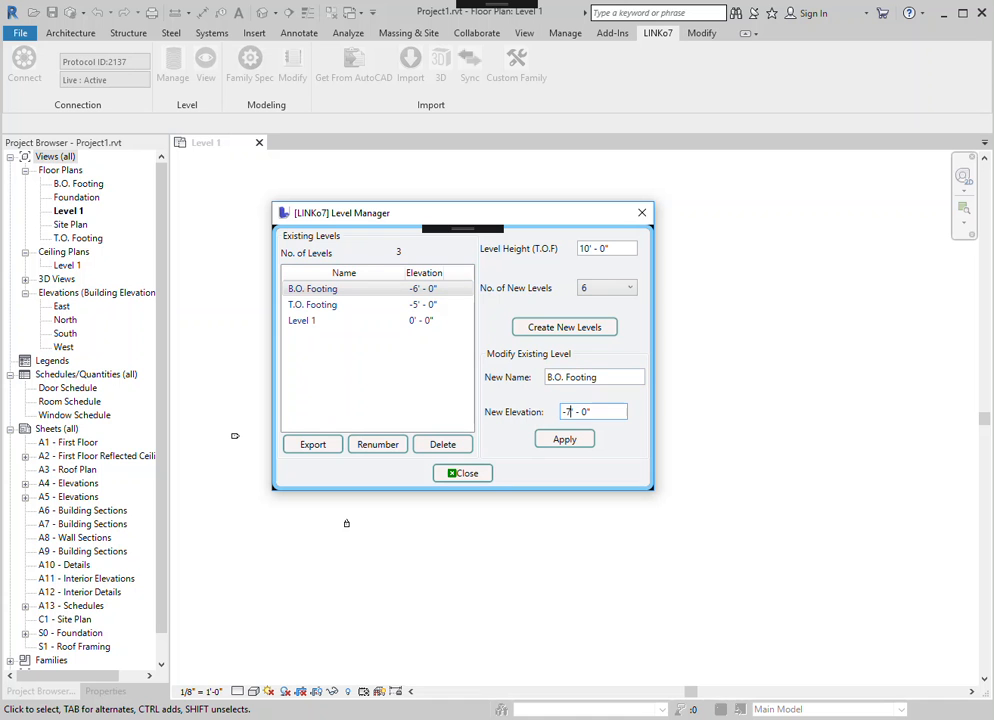
{"action": "left_click", "coordinate": [566, 439]}
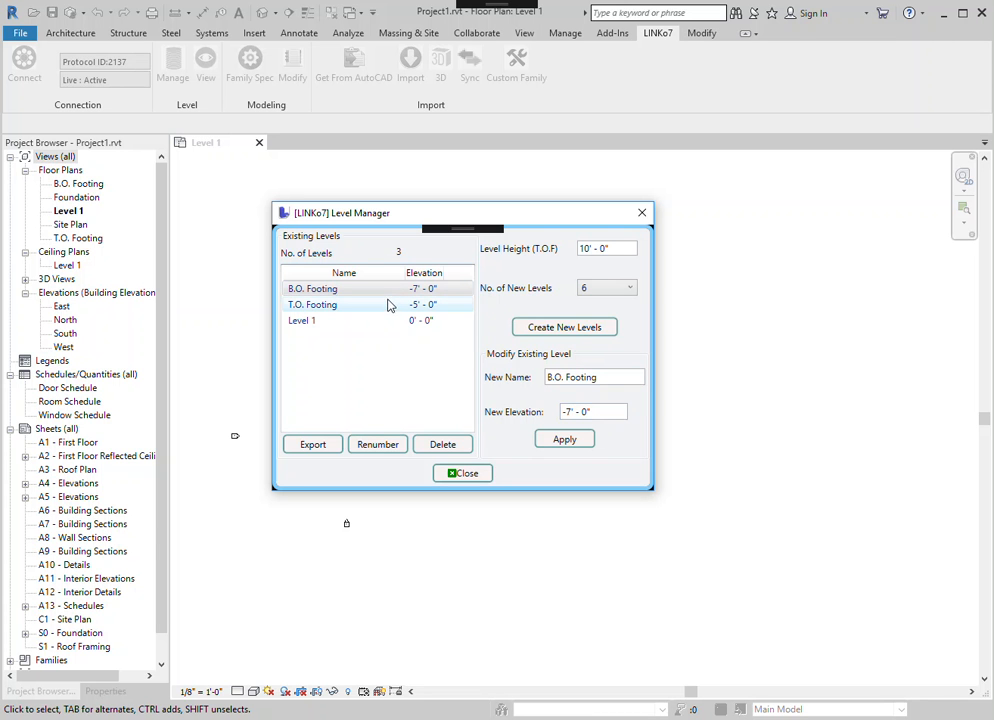
Create 10 new levels above Level 1 with a level height of 12' - 0"
{"action": "left_click", "coordinate": [312, 323]}
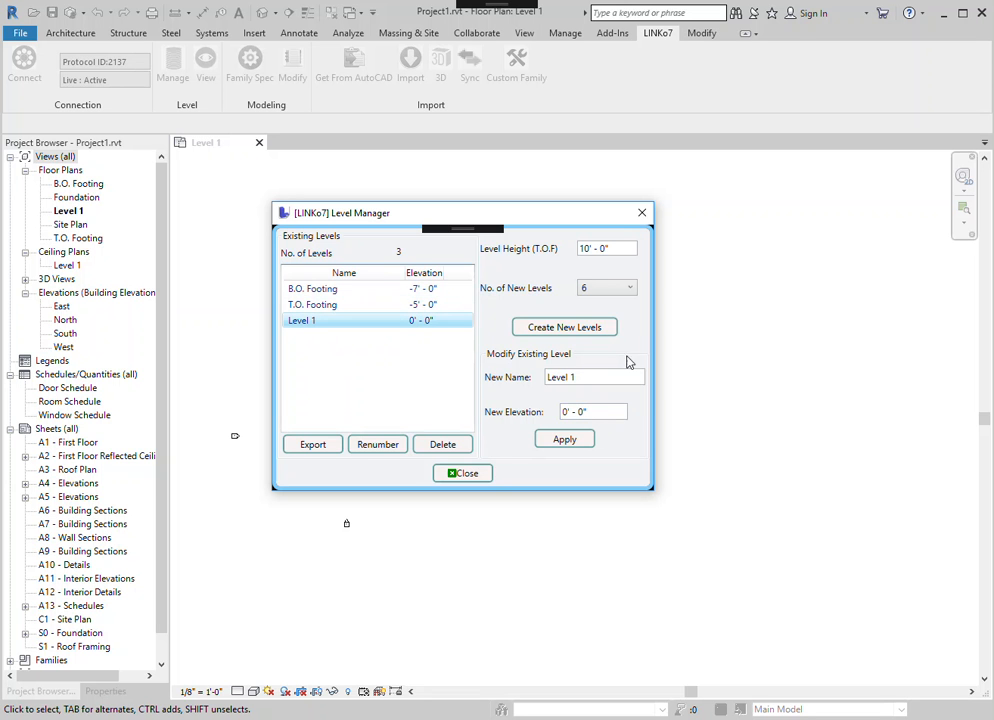
{"action": "left_click", "coordinate": [562, 331]}
{"action": "left_click", "coordinate": [600, 288]}
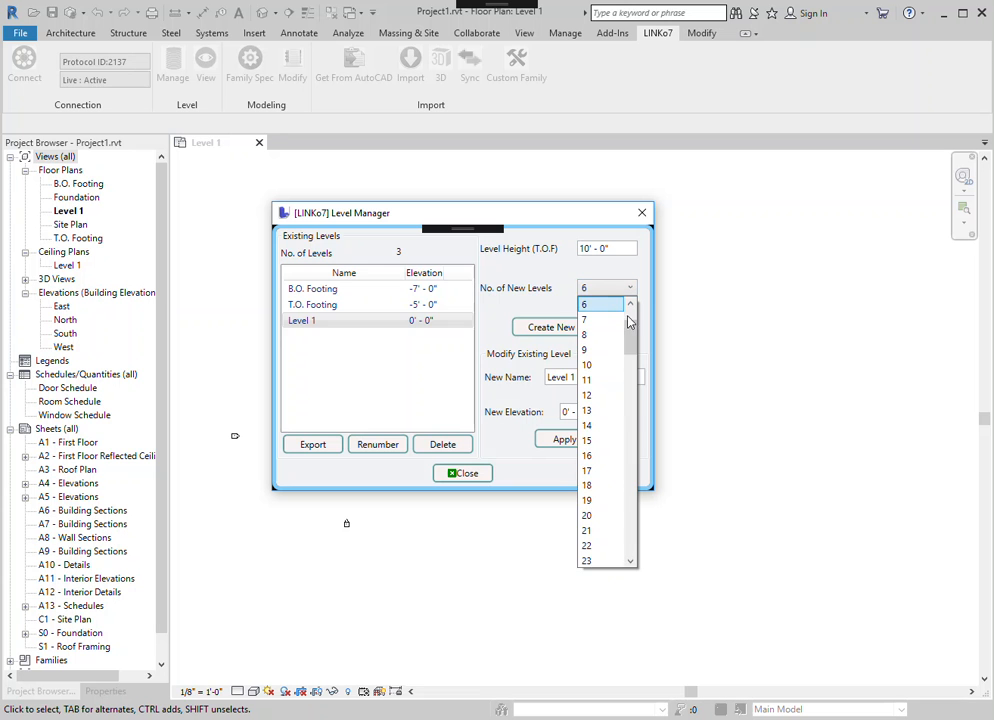
{"action": "left_click_drag", "start_coordinate": [632, 326], "coordinate": [633, 565]}
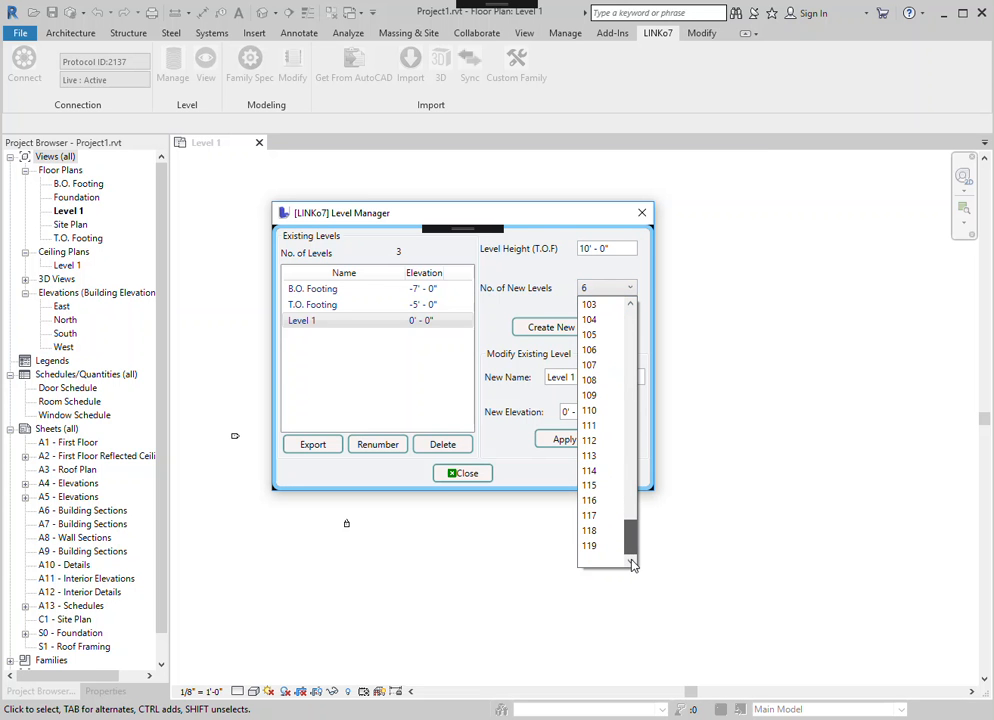
{"action": "left_click_drag", "start_coordinate": [632, 565], "coordinate": [651, 285]}
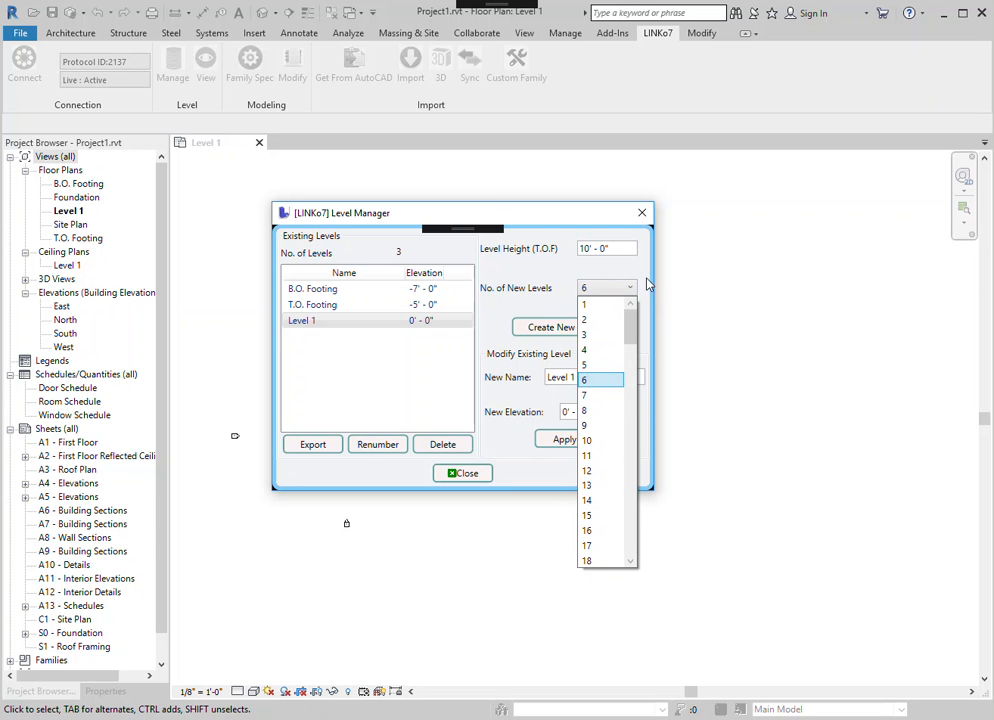
{"action": "left_click", "coordinate": [600, 440]}
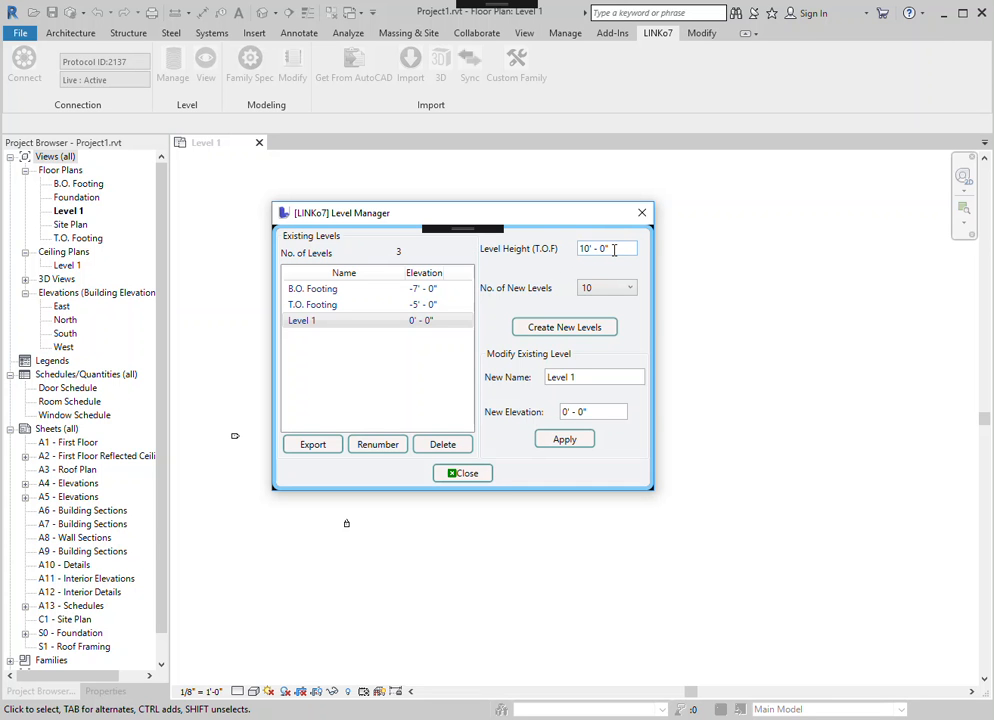
{"action": "left_click_drag", "start_coordinate": [616, 249], "coordinate": [549, 251]}
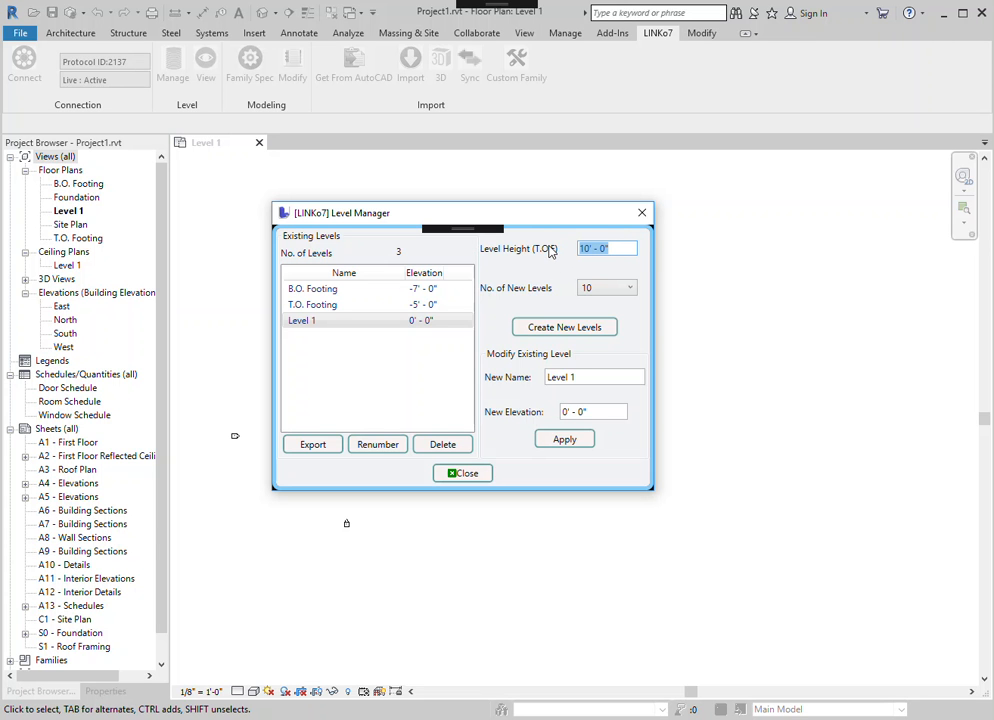
{"action": "type", "text": "12"}
{"action": "left_click", "coordinate": [540, 330]}
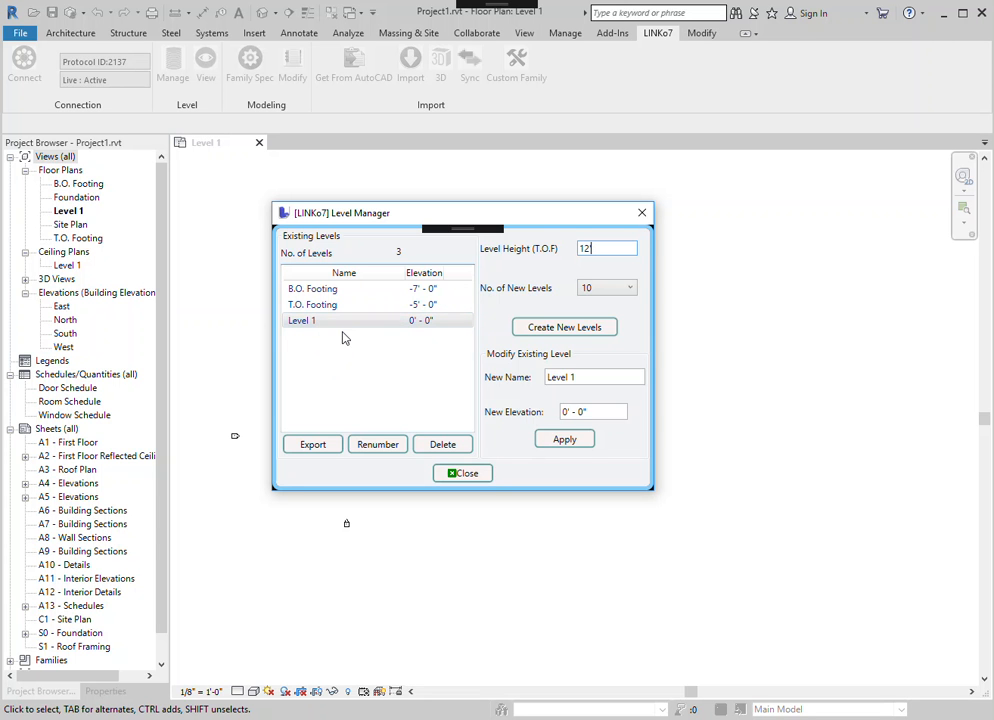
{"action": "left_click", "coordinate": [562, 329]}
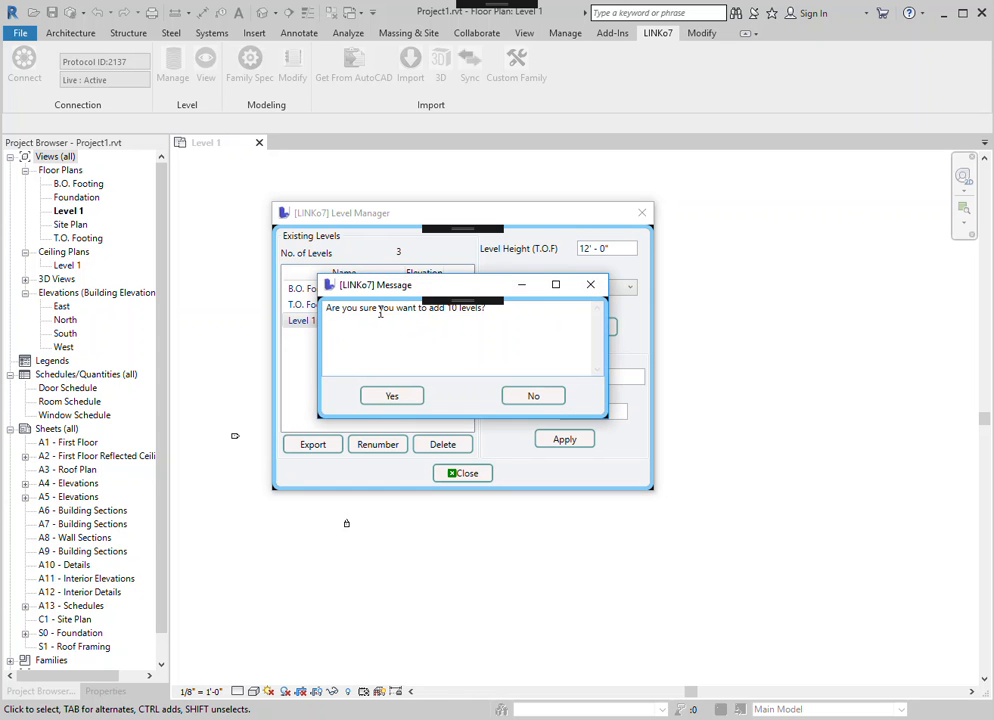
{"action": "left_click_drag", "start_coordinate": [326, 307], "coordinate": [590, 324]}
{"action": "left_click", "coordinate": [392, 396]}
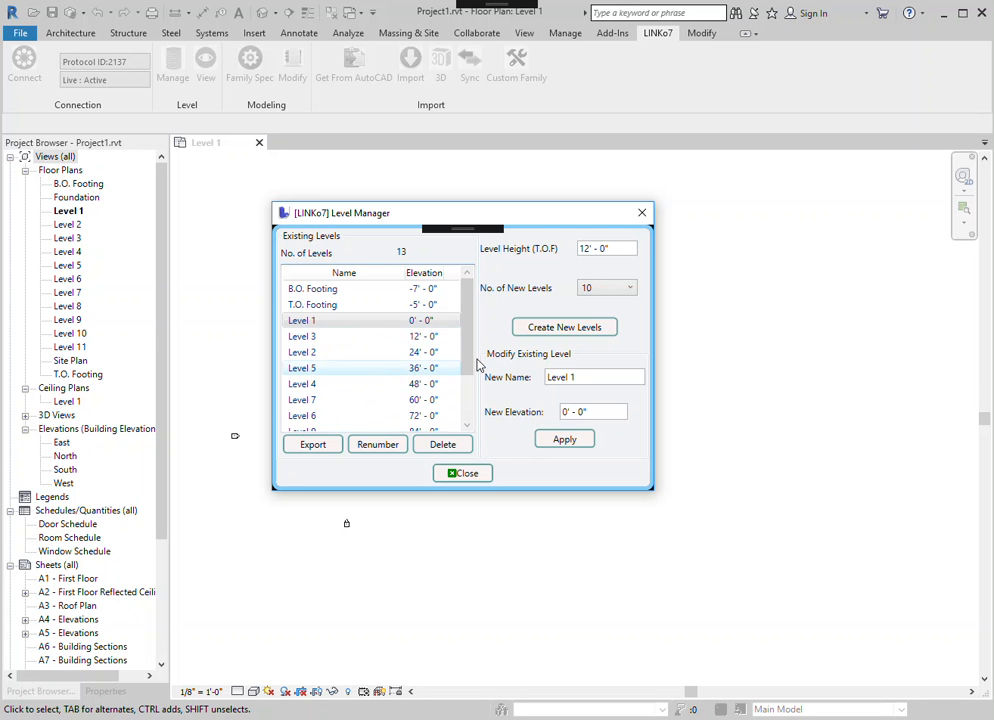
Rename Level 1 as Ground Floor
{"action": "mouse_move", "coordinate": [467, 302]}
{"action": "left_mouse_down"}
{"action": "mouse_move", "coordinate": [477, 378]}
{"action": "mouse_move", "coordinate": [478, 303]}
{"action": "left_mouse_up"}
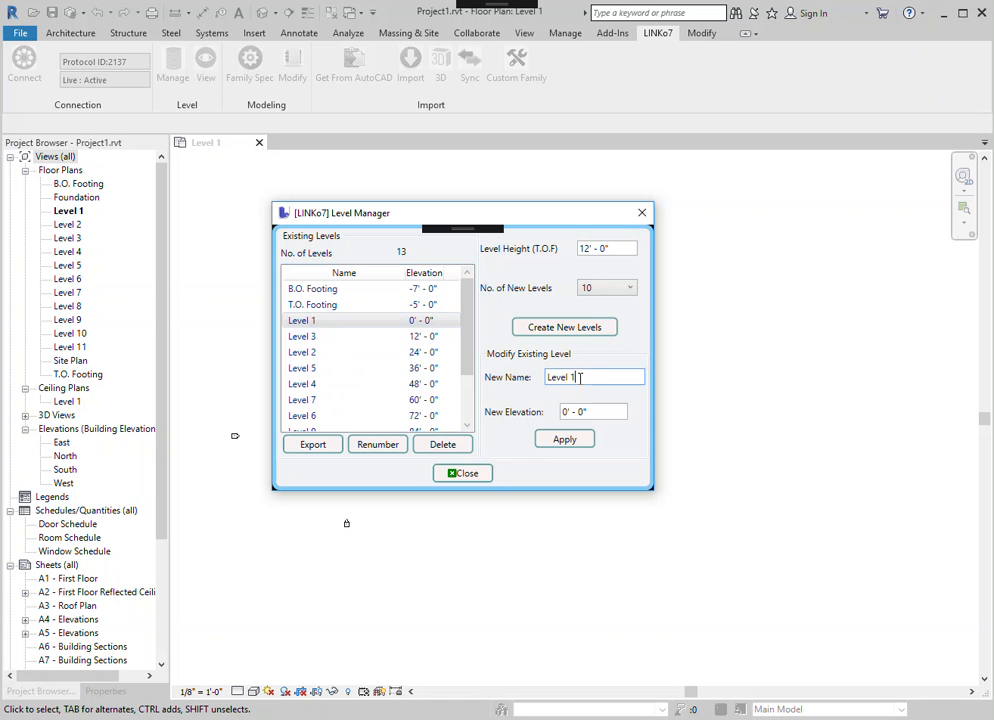
{"action": "left_click_drag", "start_coordinate": [581, 379], "coordinate": [524, 378]}
{"action": "type", "text": "G"}
{"action": "left_click", "coordinate": [564, 439]}
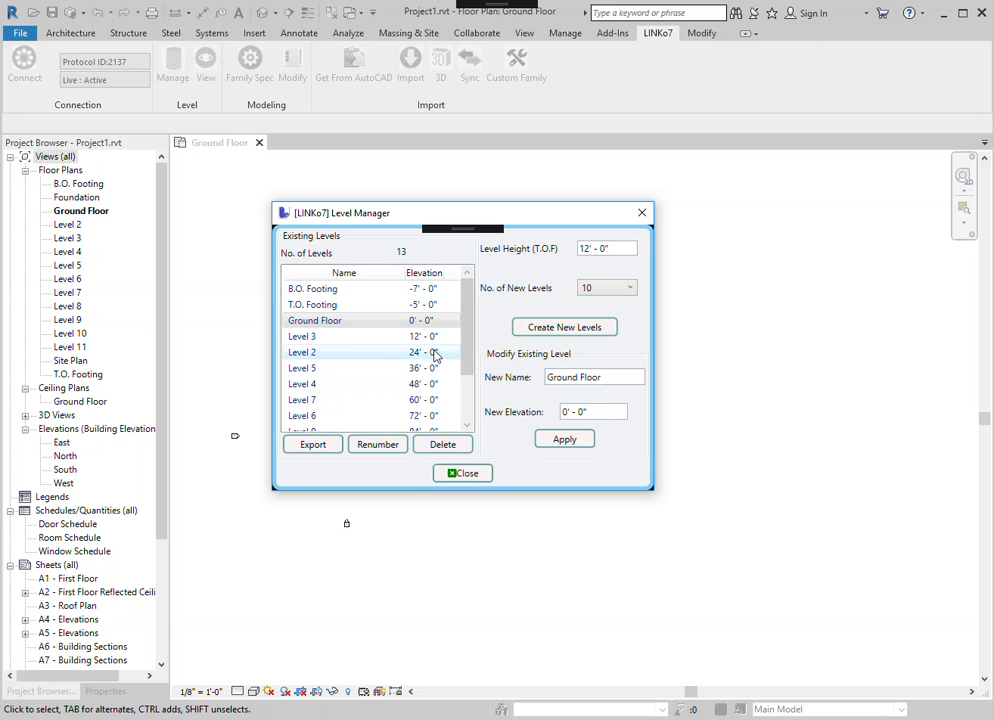
Renumber all the levels above Ground Floor in order of elevation, with 1 as the start number
{"action": "left_click", "coordinate": [311, 339]}
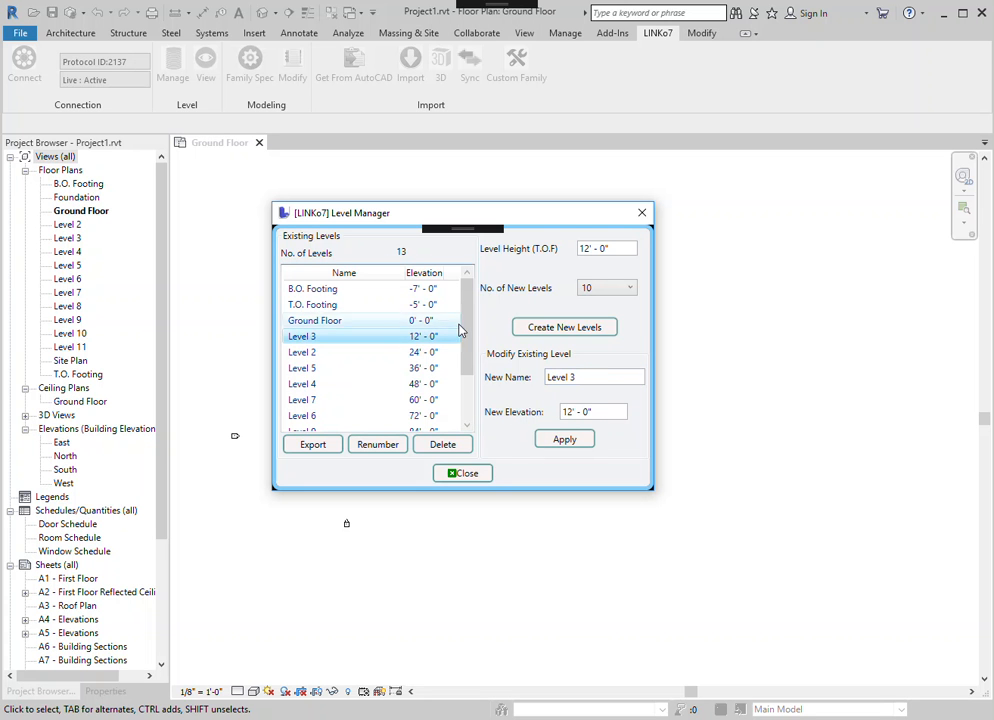
{"action": "left_click_drag", "start_coordinate": [467, 336], "coordinate": [472, 372]}
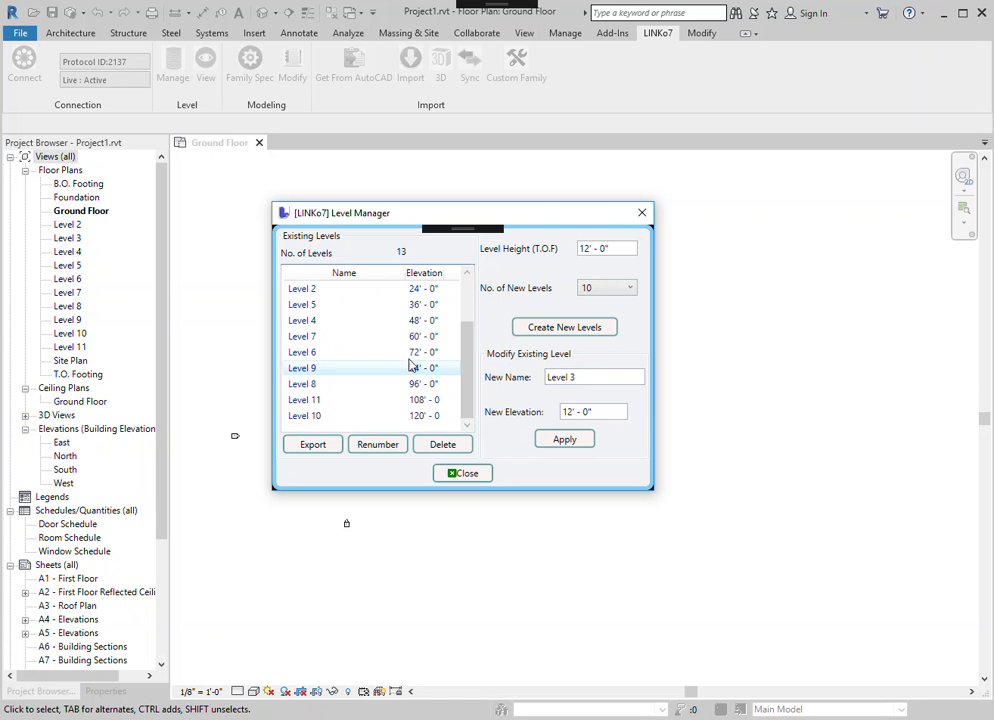
{"action": "mouse_move", "coordinate": [469, 370]}
{"action": "left_mouse_down"}
{"action": "mouse_move", "coordinate": [468, 341]}
{"action": "mouse_move", "coordinate": [469, 380]}
{"action": "left_mouse_up"}
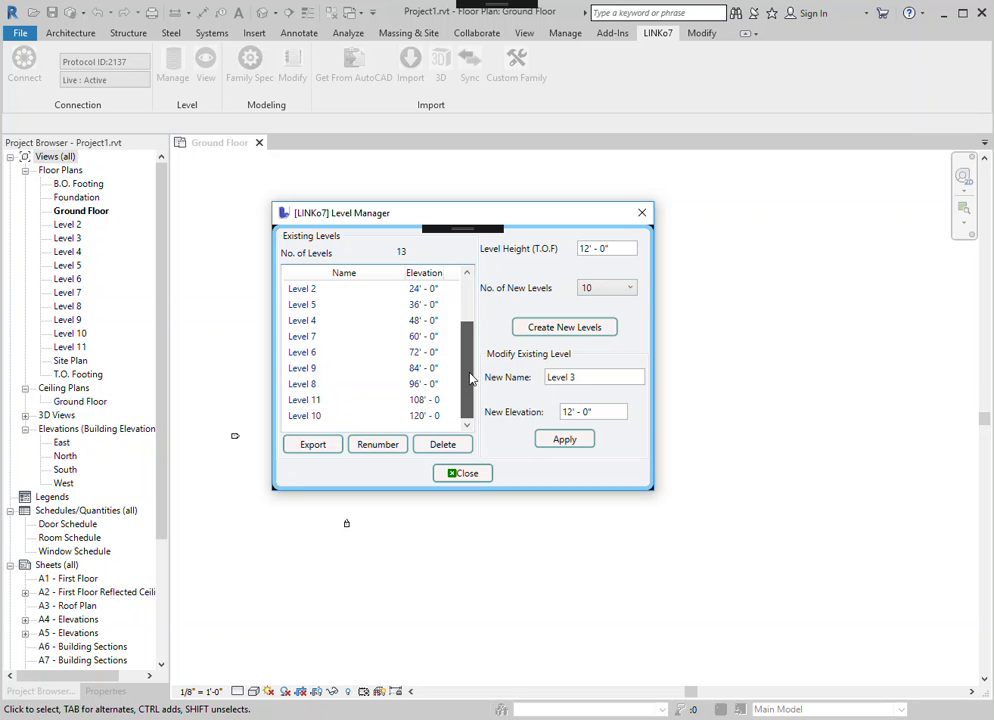
{"action": "left_click", "coordinate": [330, 416], "text": "shift"}
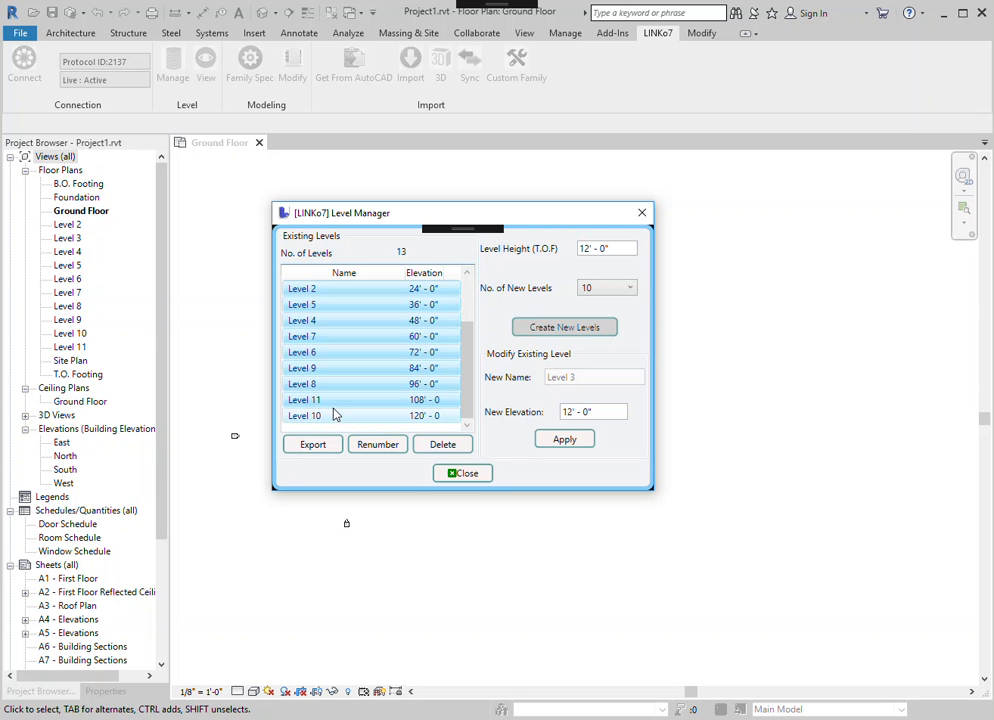
{"action": "scroll", "coordinate": [467, 345], "scroll_direction": "up", "scroll_amount": 1}
{"action": "scroll", "coordinate": [467, 345], "scroll_direction": "up", "scroll_amount": 1}
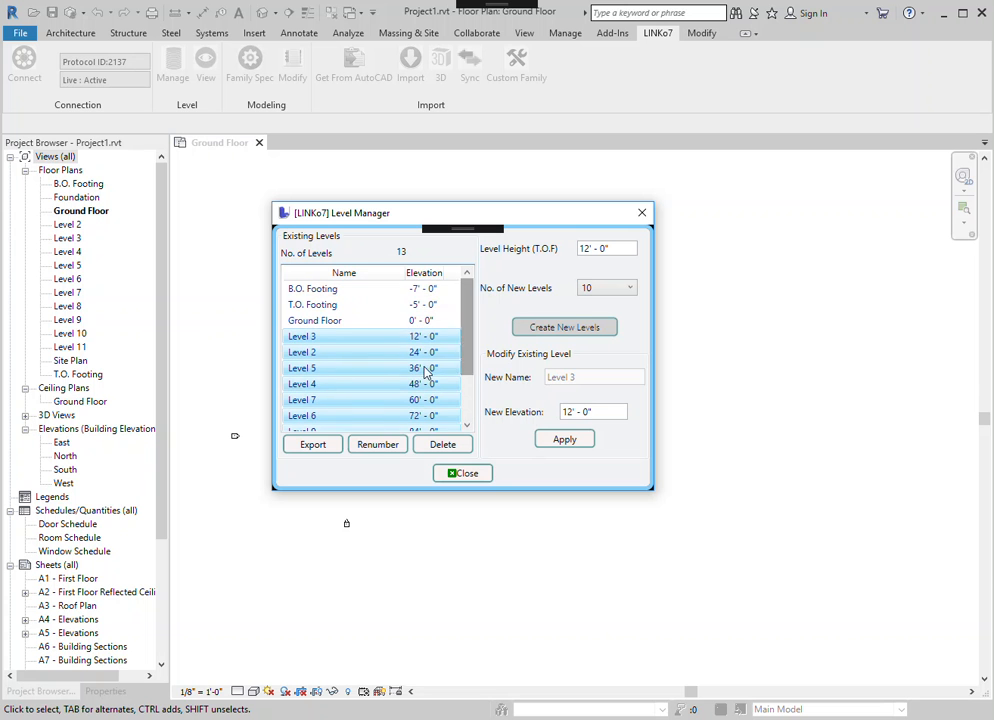
{"action": "left_click", "coordinate": [377, 444]}
{"action": "left_click", "coordinate": [456, 343]}
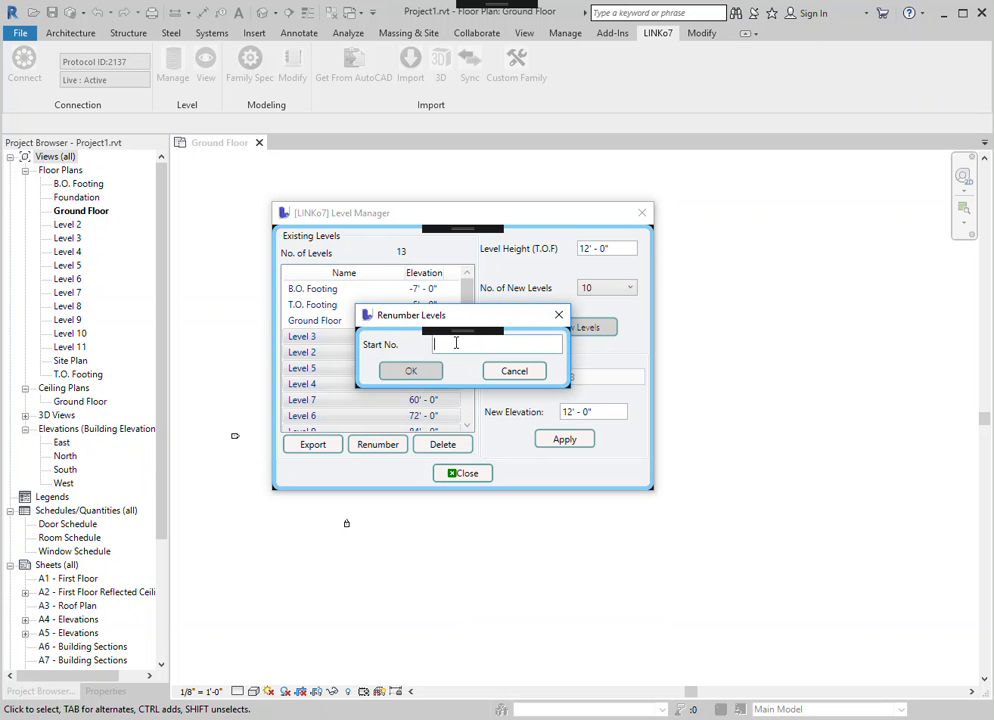
{"action": "left_click_drag", "start_coordinate": [475, 316], "coordinate": [548, 312]}
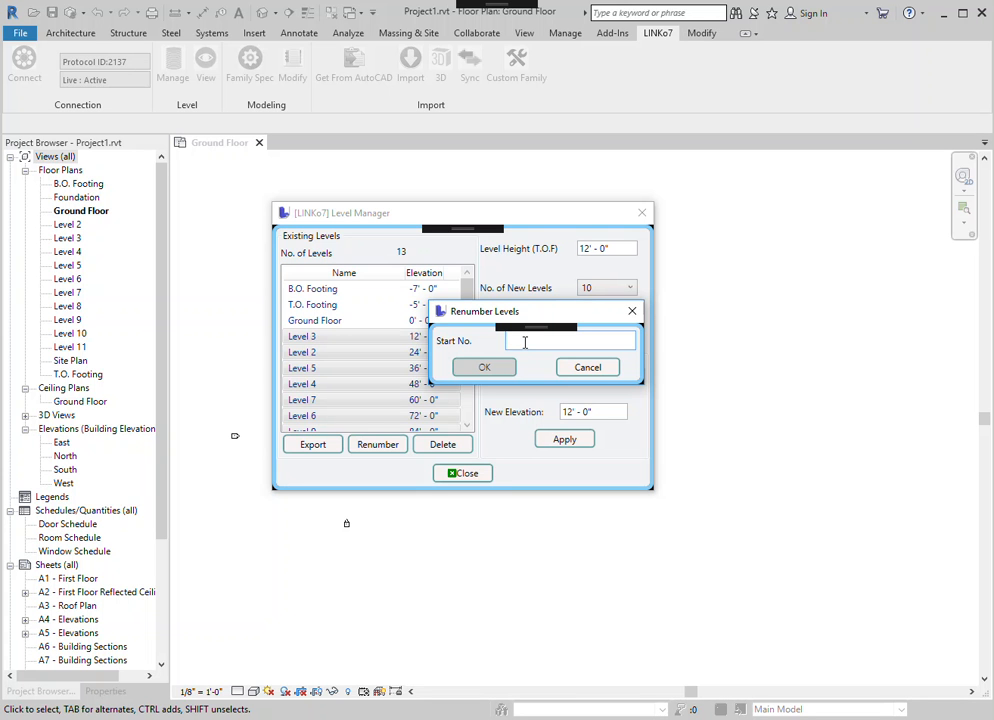
{"action": "type", "text": "1"}
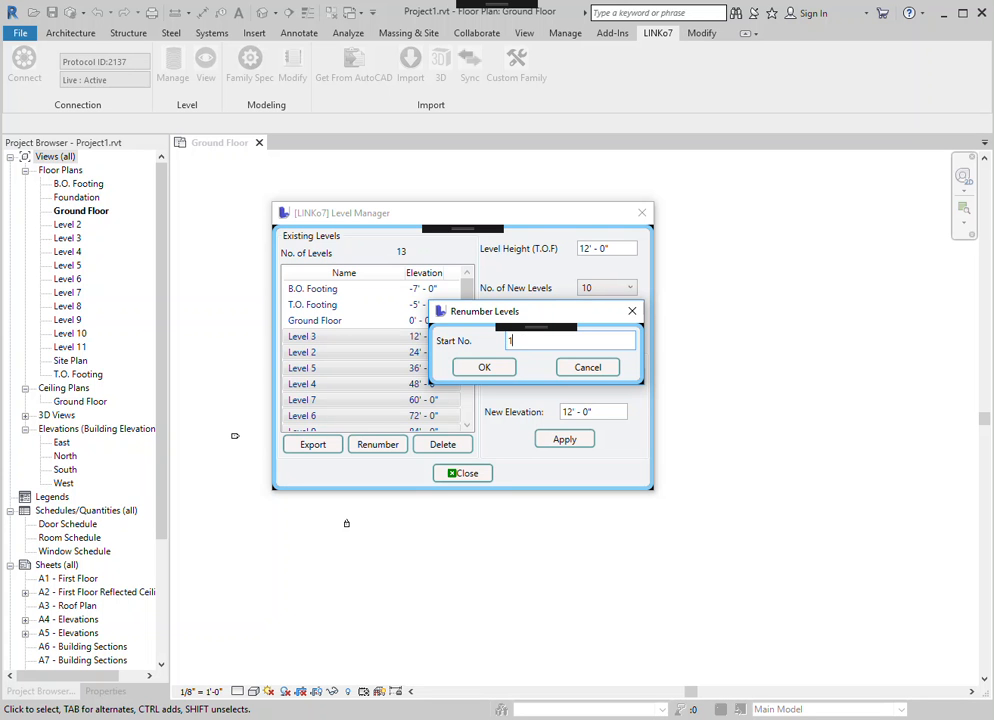
{"action": "left_click", "coordinate": [484, 367]}
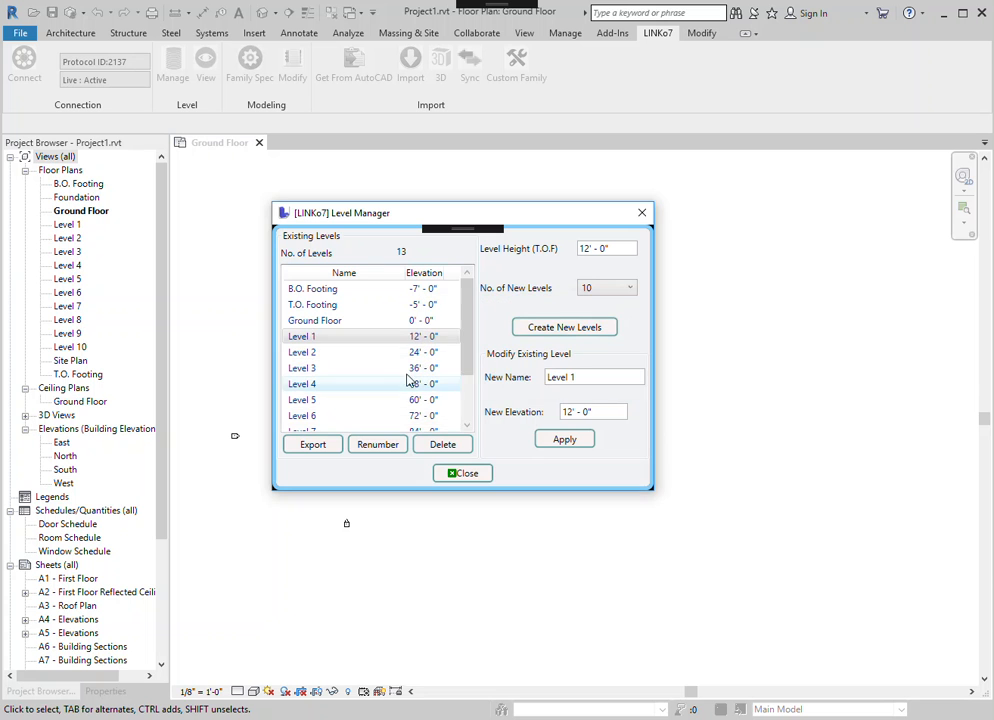
{"action": "scroll", "coordinate": [468, 340], "scroll_direction": "down", "scroll_amount": 2}
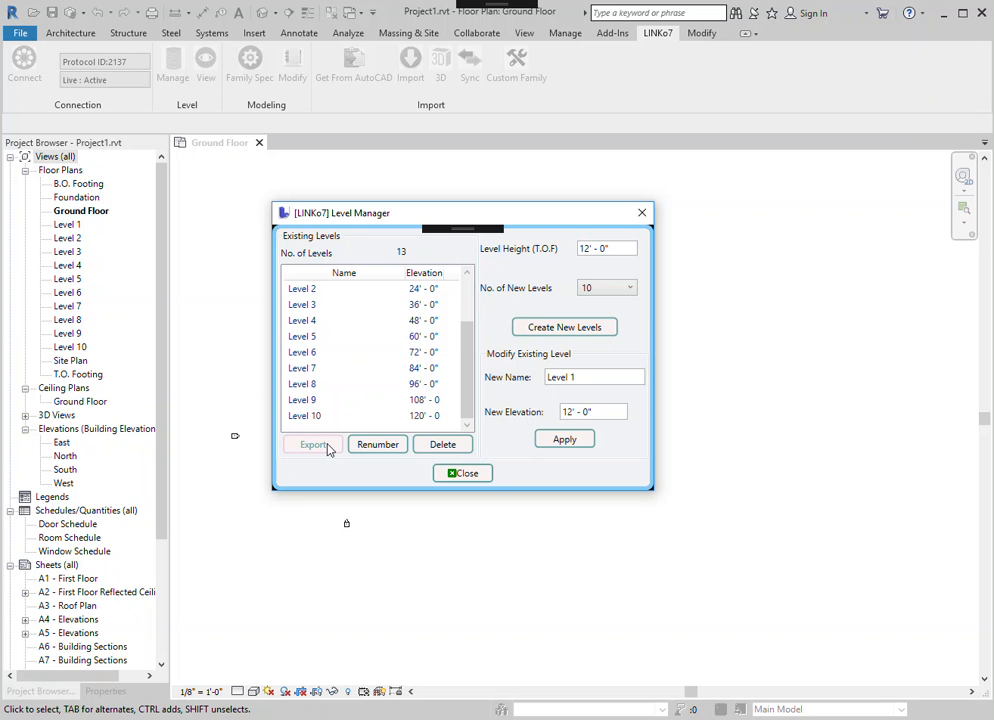
{"action": "scroll", "coordinate": [464, 350], "scroll_direction": "up", "scroll_amount": 1}
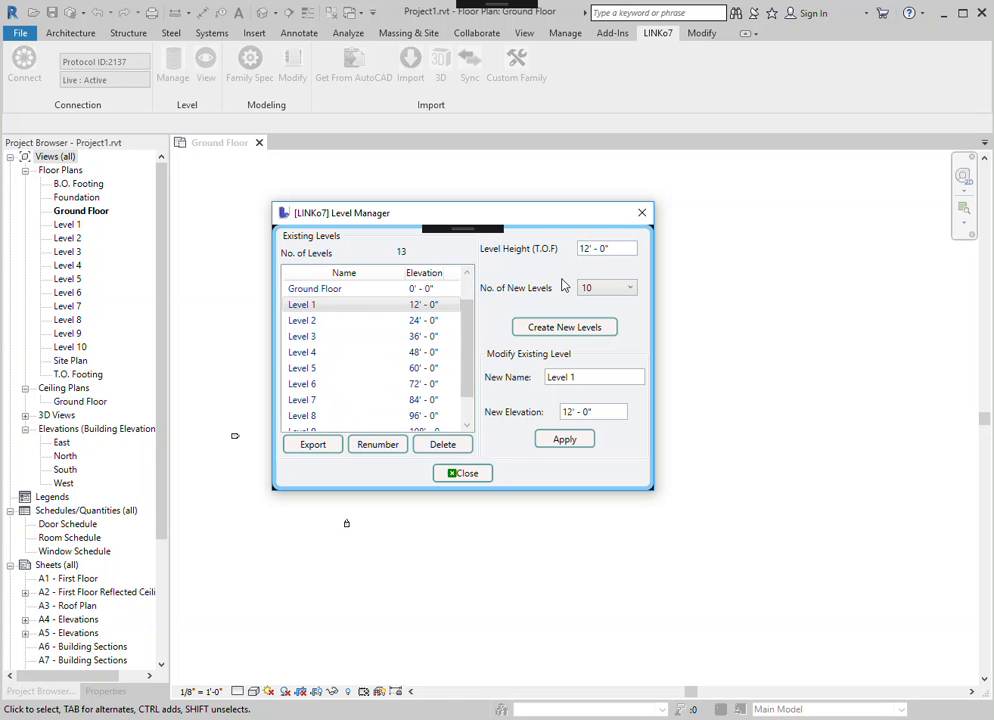
{"action": "left_click", "coordinate": [426, 341]}
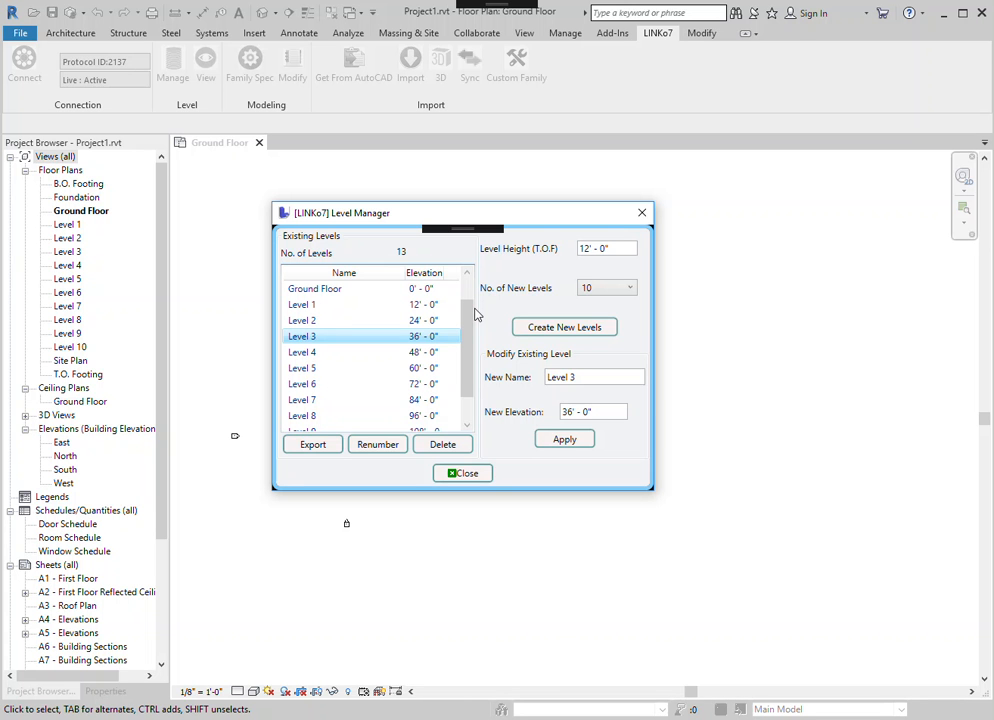
{"action": "scroll", "coordinate": [465, 310], "scroll_direction": "up", "scroll_amount": 1}
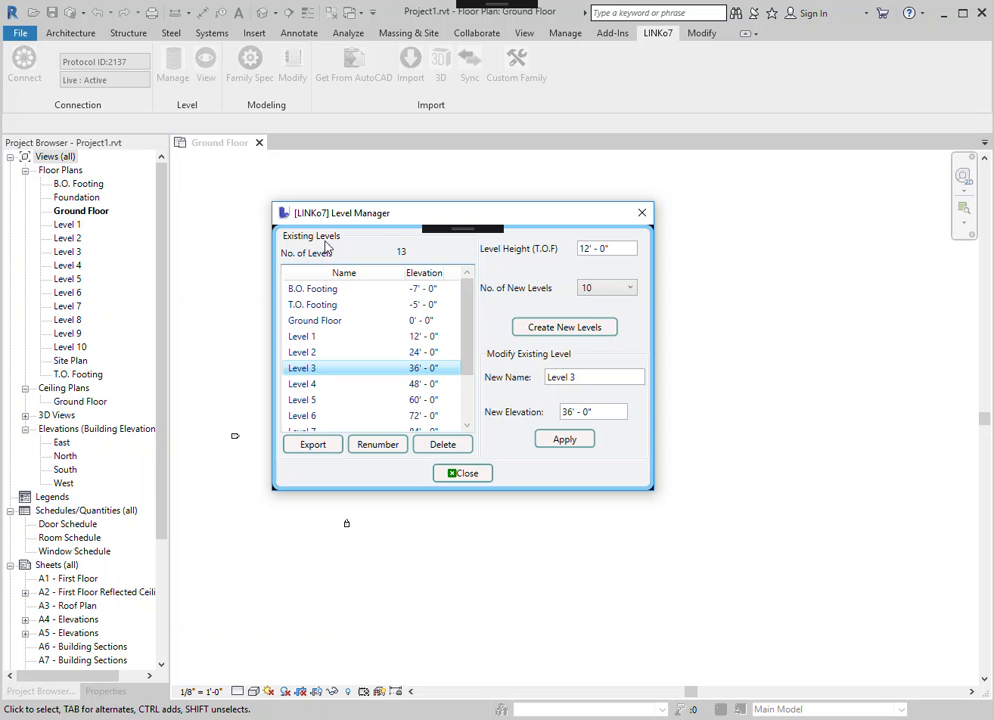